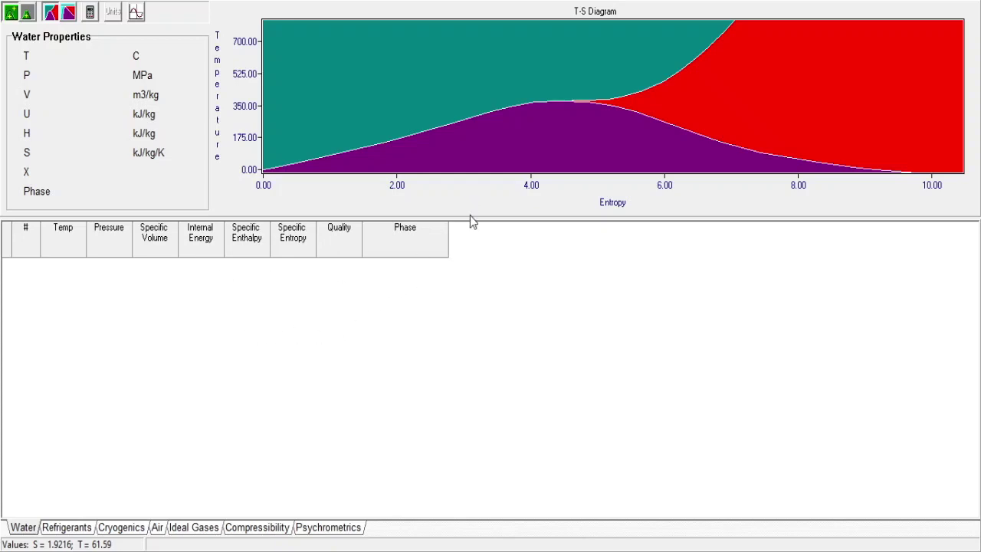
Enlarge the T-S diagram area by lowering the divider above the results table.
left_click_drag(480, 219, 478, 373)
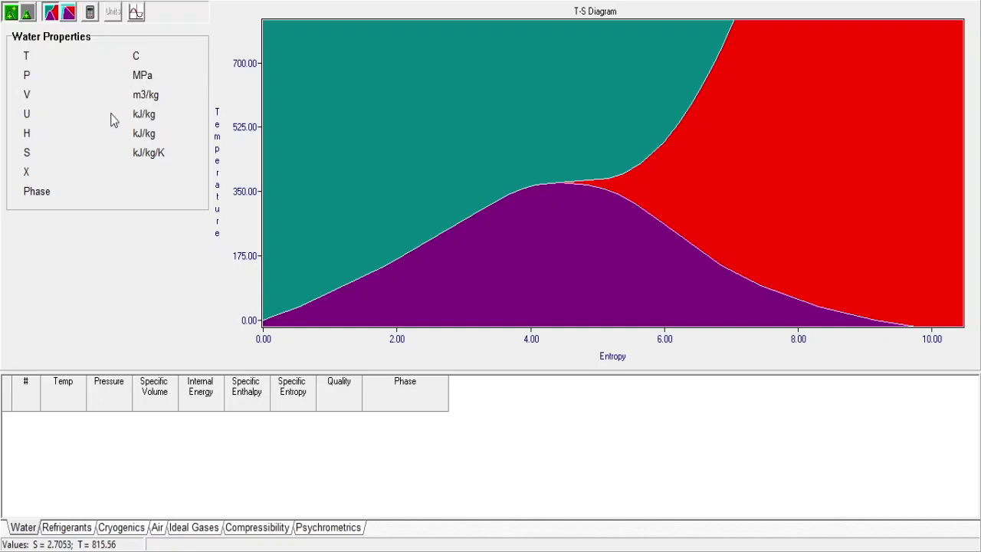
Look through the property pages for refrigerants, cryogenics, air, ideal gases, compressibility and psychrometrics, and return to Water.
key("ctrl+shift+Tab")
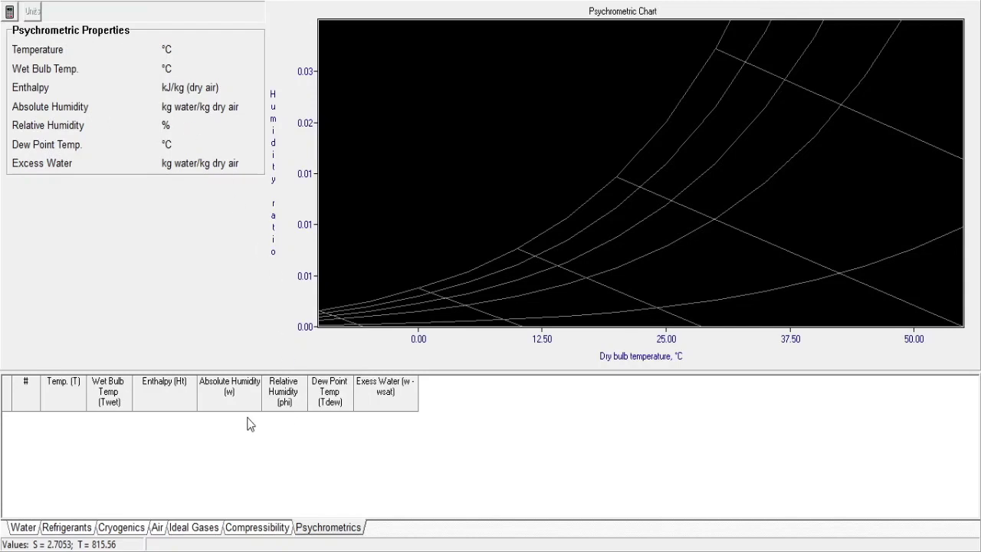
left_click(25, 528)
left_click(53, 529)
left_click(123, 528)
left_click(162, 529)
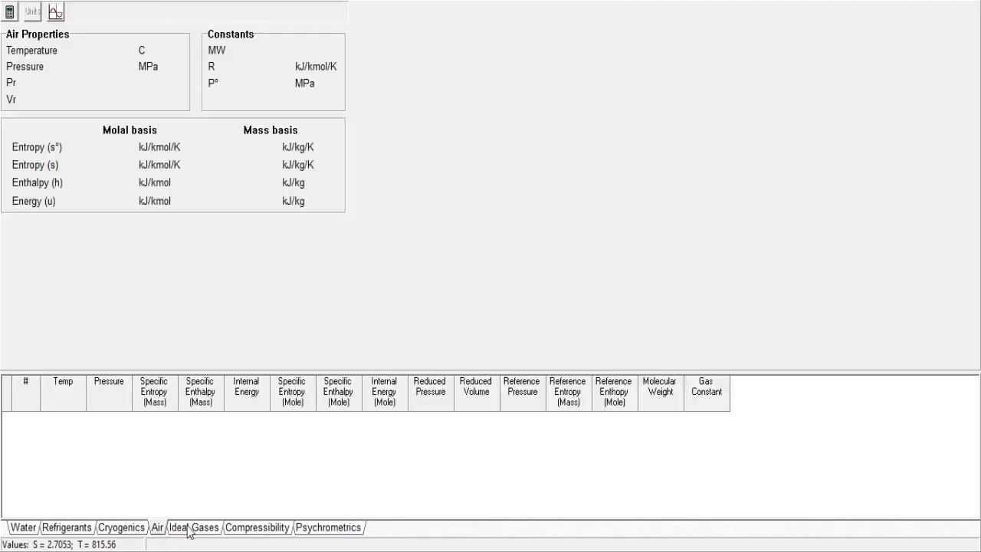
left_click(189, 529)
left_click(253, 529)
left_click(325, 529)
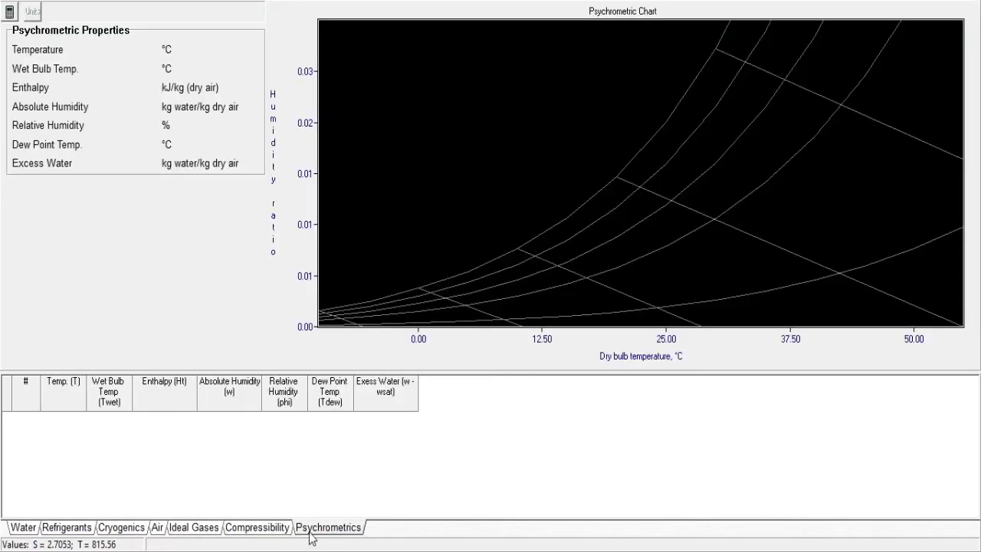
left_click(21, 526)
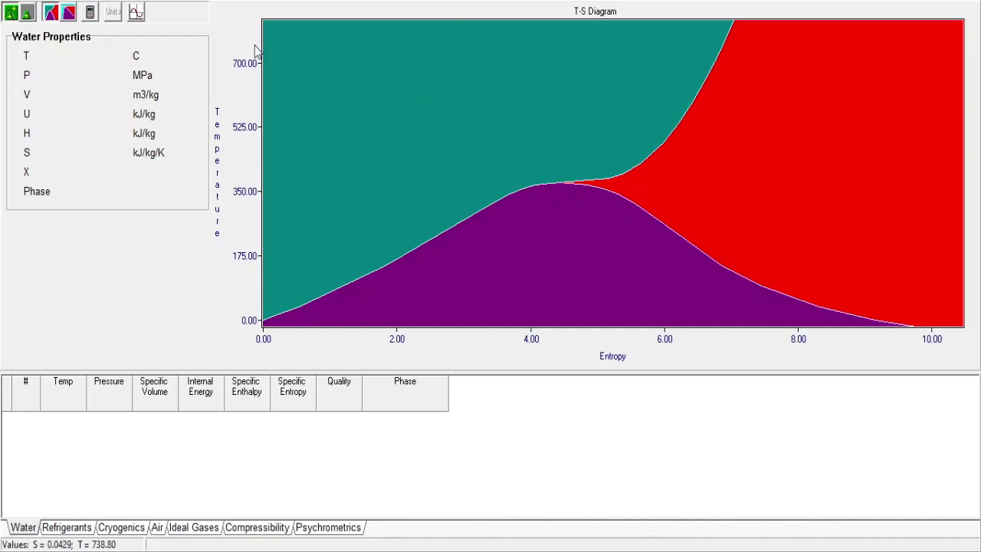
View water's log-log P-V diagram and return to the T-S diagram.
left_click(68, 11)
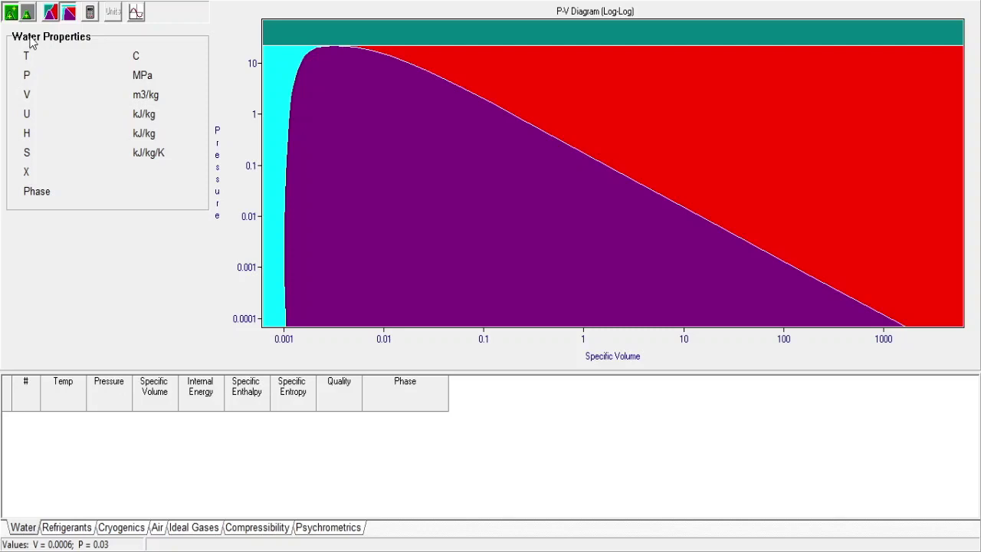
left_click(50, 11)
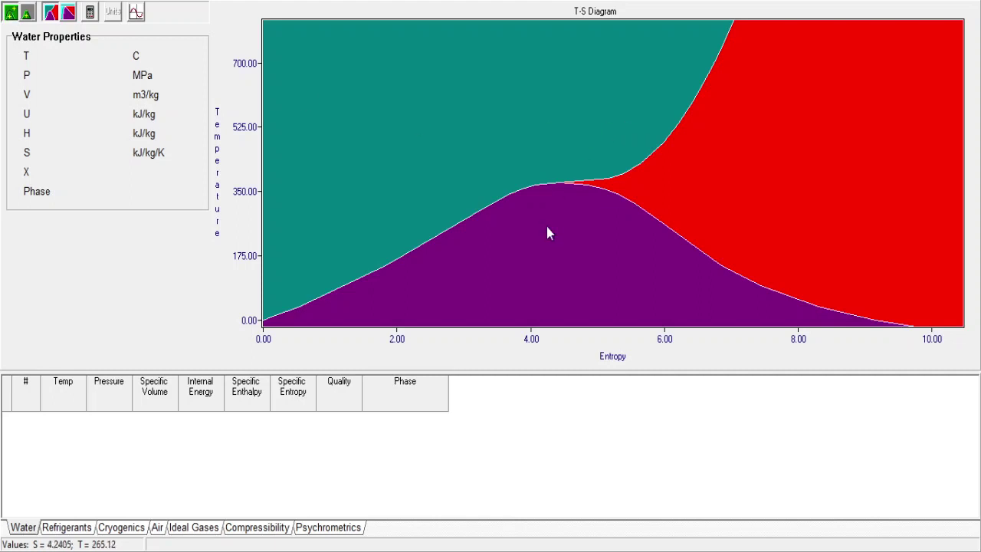
Calculate the water state from temperature and pressure, using 258 °C and 3 MPa.
left_click(91, 19)
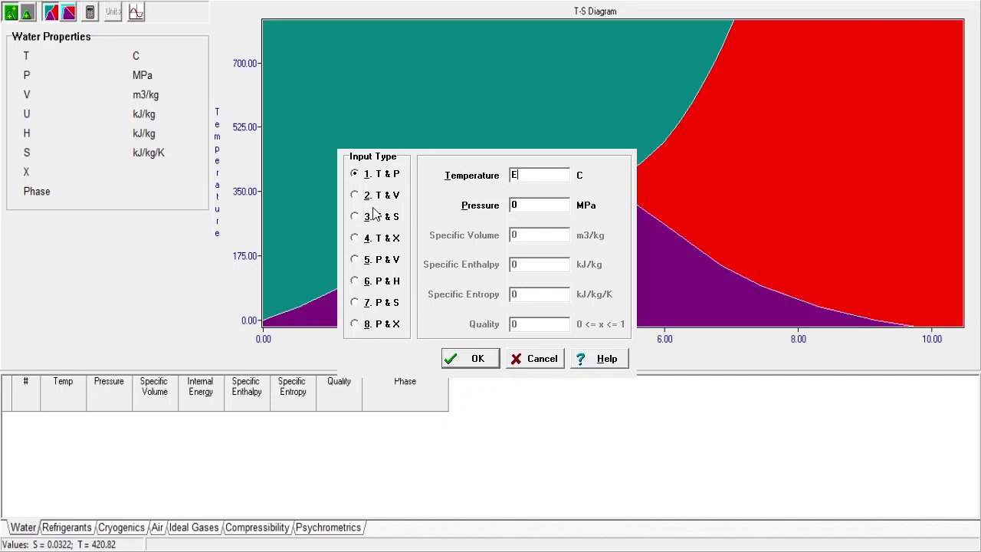
left_click_drag(532, 175, 514, 171)
left_click_drag(542, 207, 500, 209)
type("3")
left_click(475, 363)
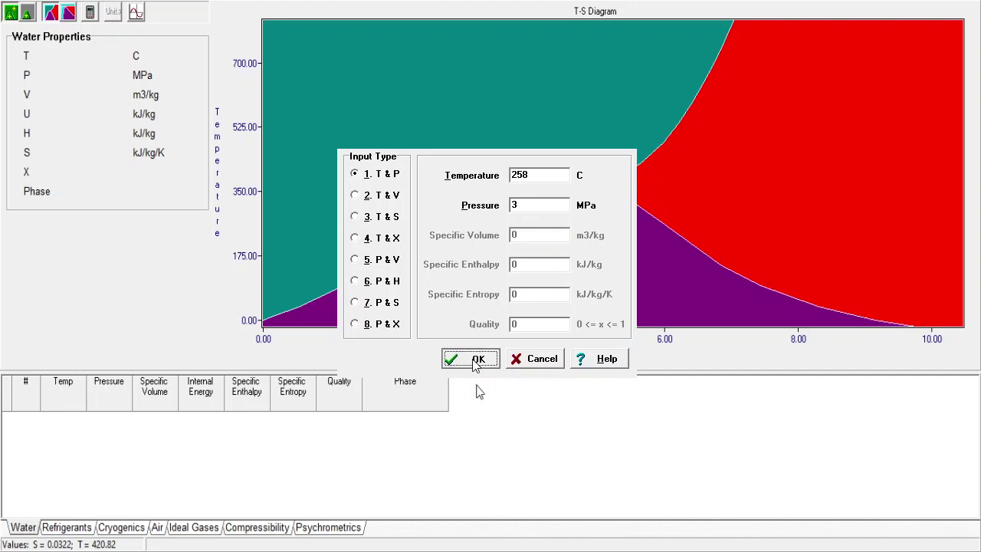
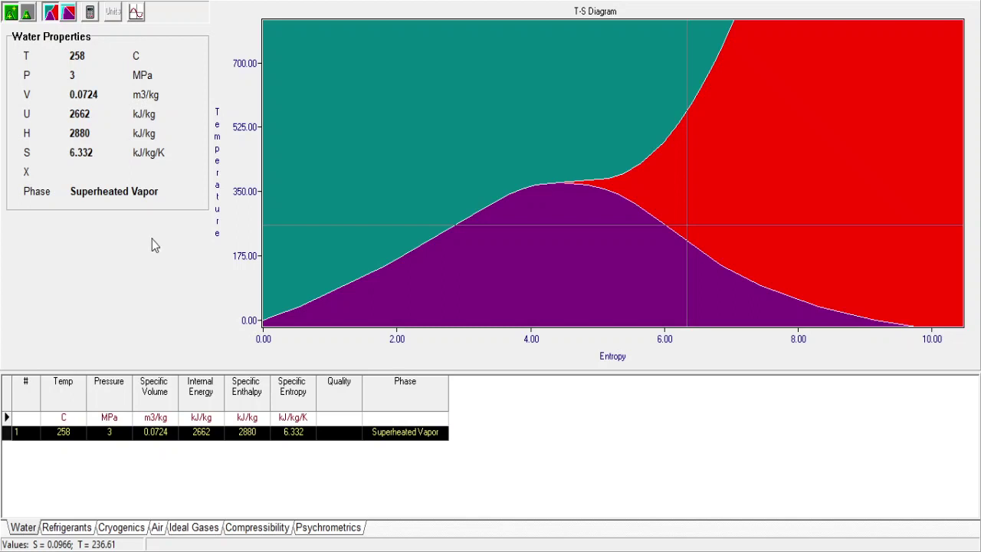
Calculate a second water state from pressure and entropy, using 1 MPa and the first state's specific entropy of 6.332 kJ/kg/K.
left_click(90, 20)
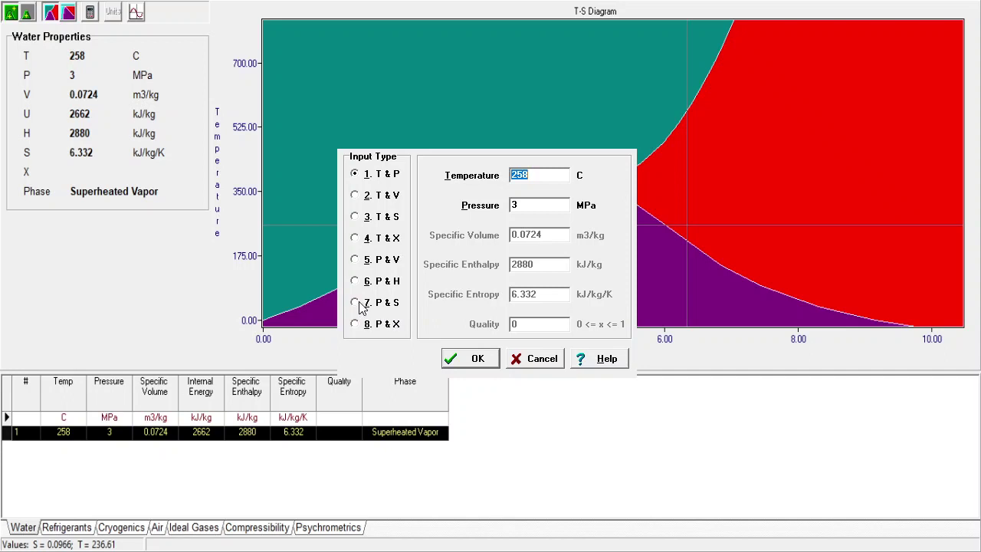
left_click(361, 305)
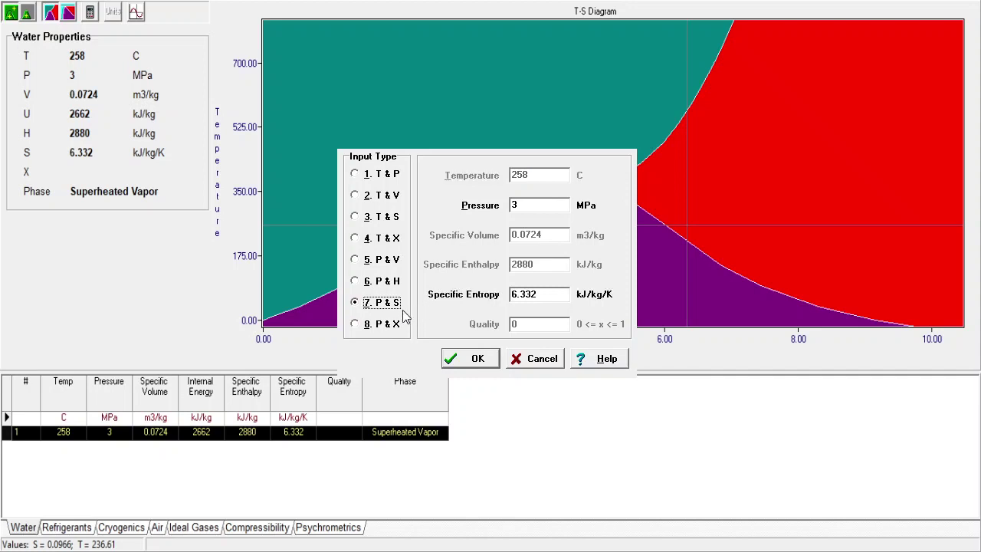
double_click(541, 204)
type("1")
left_click(474, 361)
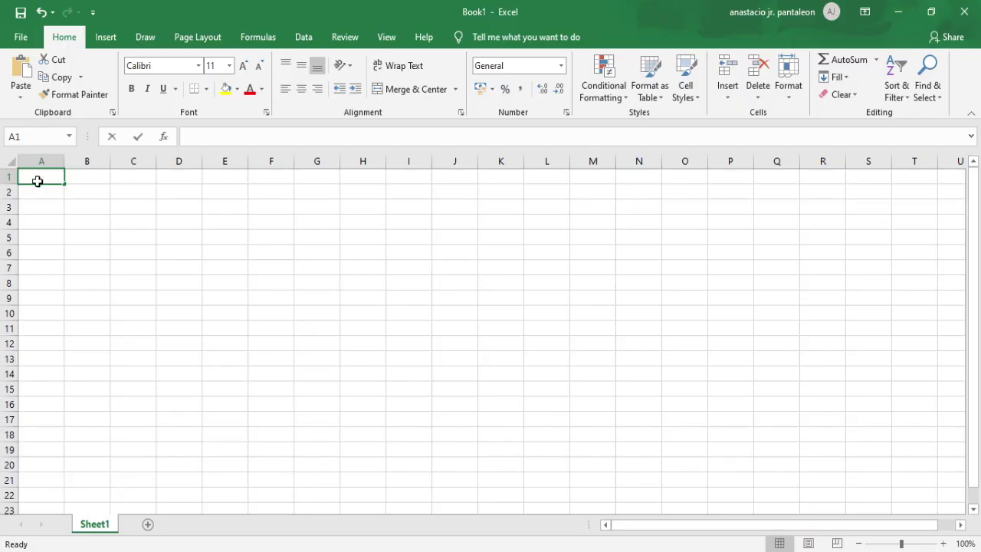
Switch to the blank Excel workbook, paste the copied water state table at A1 and widen its columns.
type("E")
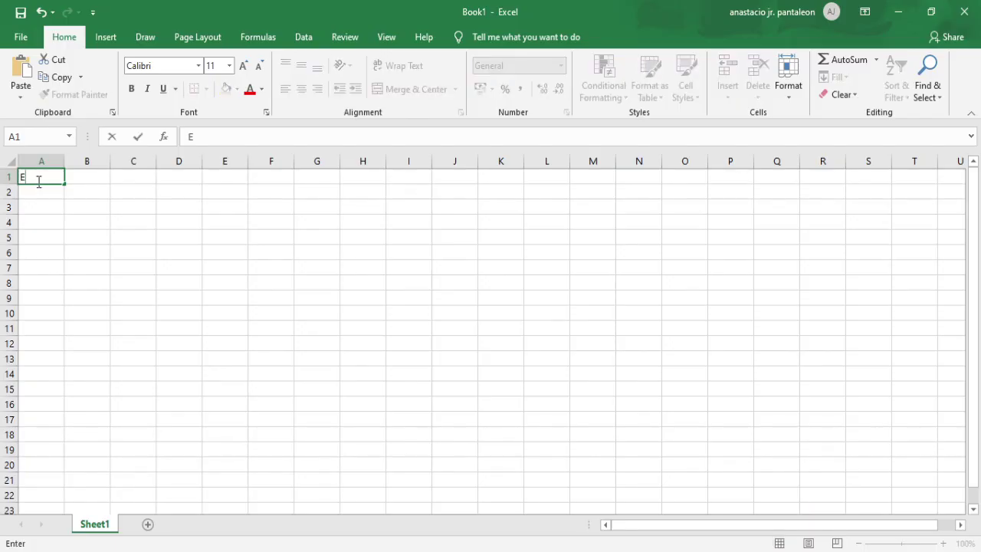
left_click(51, 214)
left_click(38, 177)
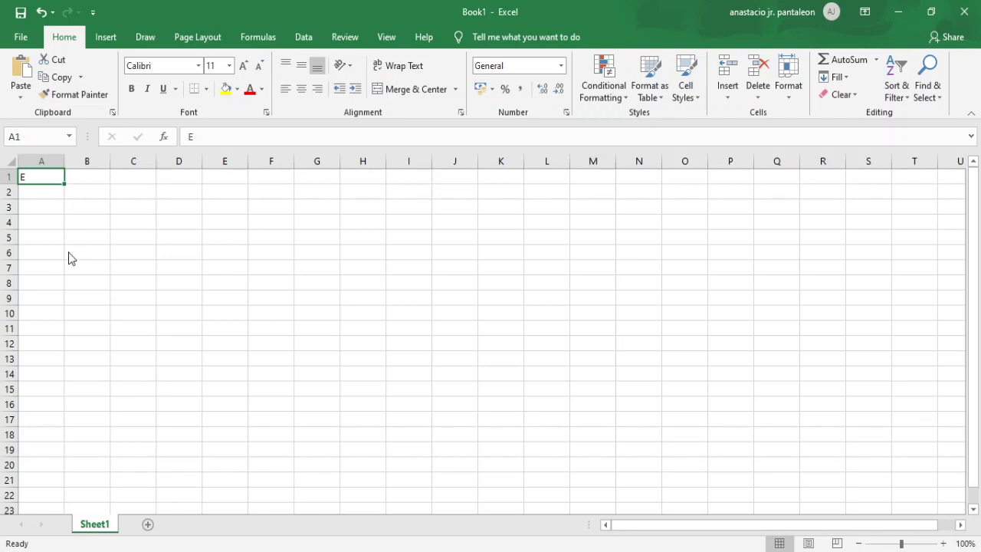
type("#\tTemp\tPressure\tSpecific Volume\tInternal Energy\tSpecific Enthalpy\tSpecific Entropy\tQuality\tPhase \tC\tMPa\tm3/kg\tkJ/kg\tkJ/kg\tkJ/kg/K\t\t 1\t258\t3\t0.0724\t2662\t2880\t6.332\t\tSuperheated Vapor 2\t179.9\t1\t0.1834\t2480\t2663\t6.332\t0.9429\tLiquid Vapor Mixture 3\t179.9\t1\t0.001127\t761.7\t762.8\t2.139\t0\tSaturated Liquid")
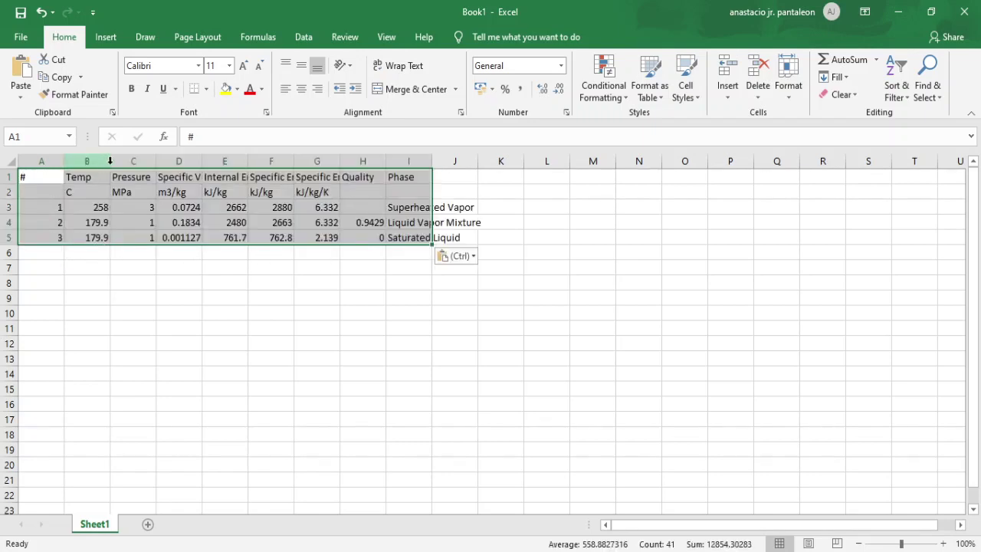
left_click_drag(111, 162, 610, 161)
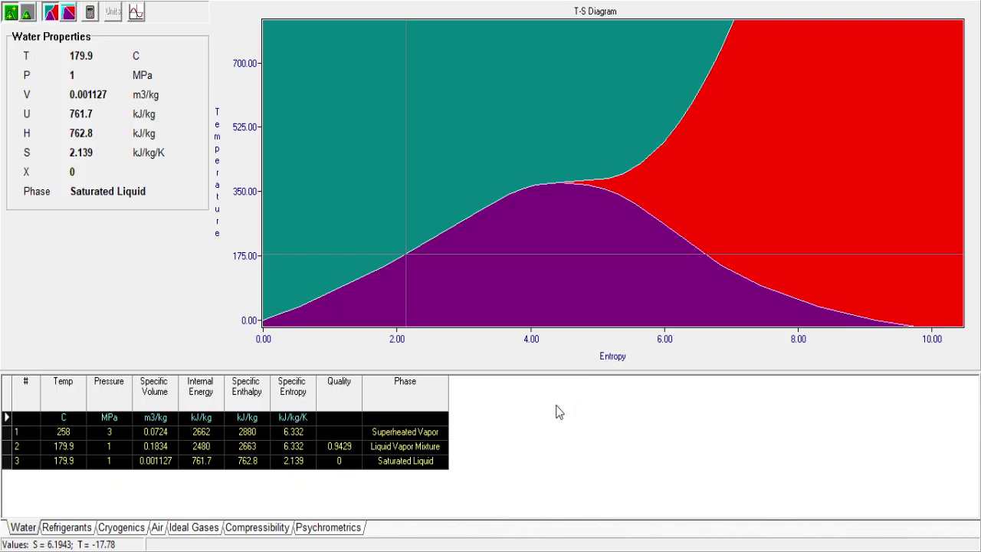
Back in the thermodynamic tables program, calculate a psychrometric state from 24 °C and an absolute humidity of 0.009 kg water/kg dry air.
left_click(424, 420)
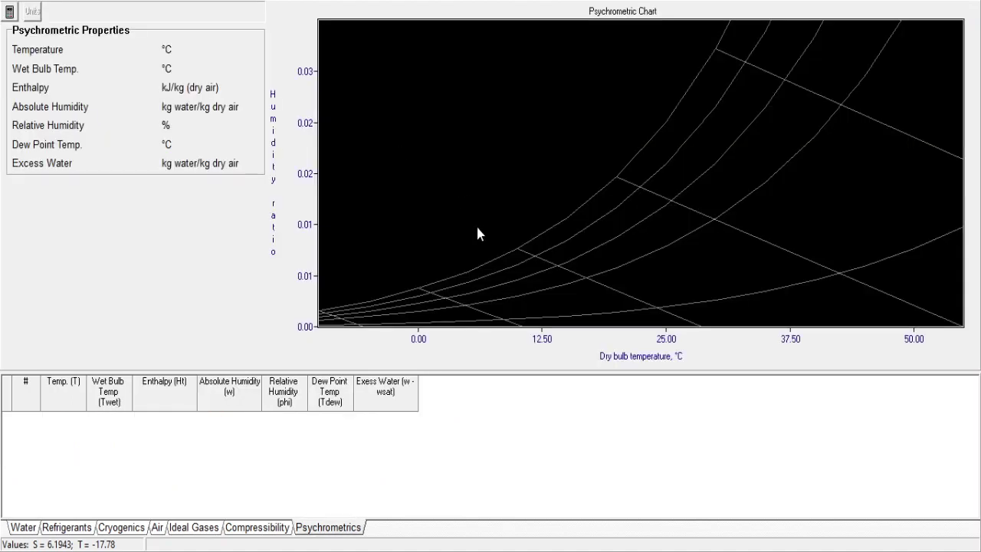
left_click(9, 13)
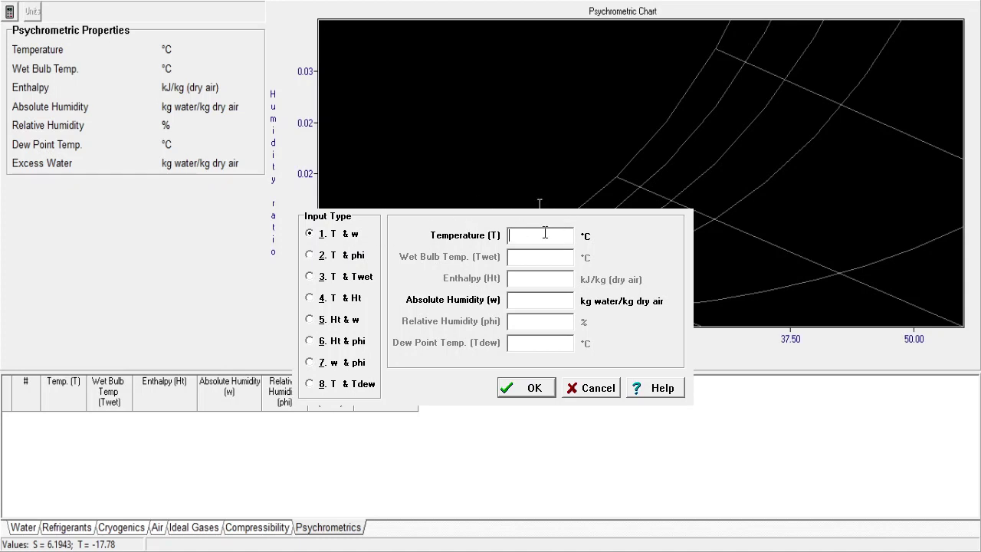
type("24")
left_click(521, 300)
type("0.009")
left_click(531, 390)
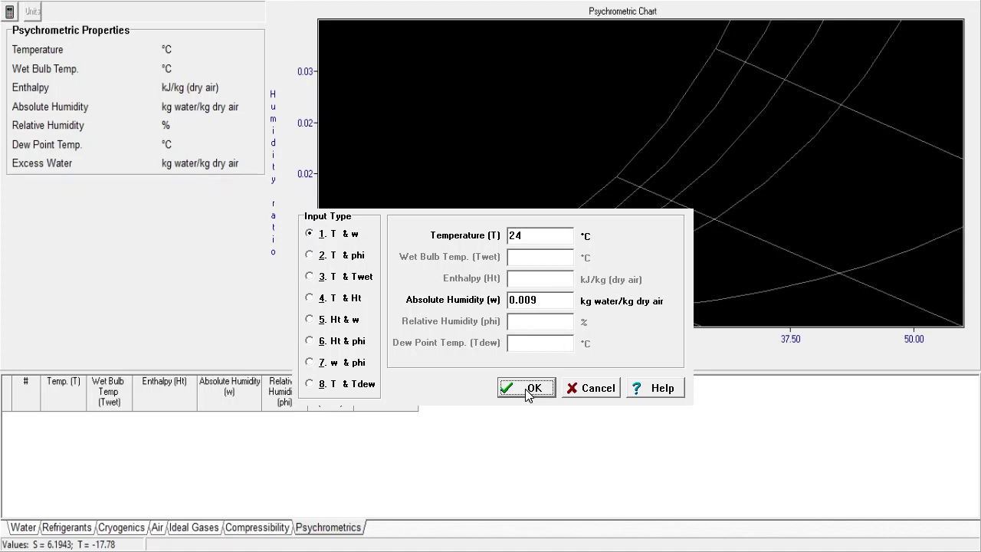